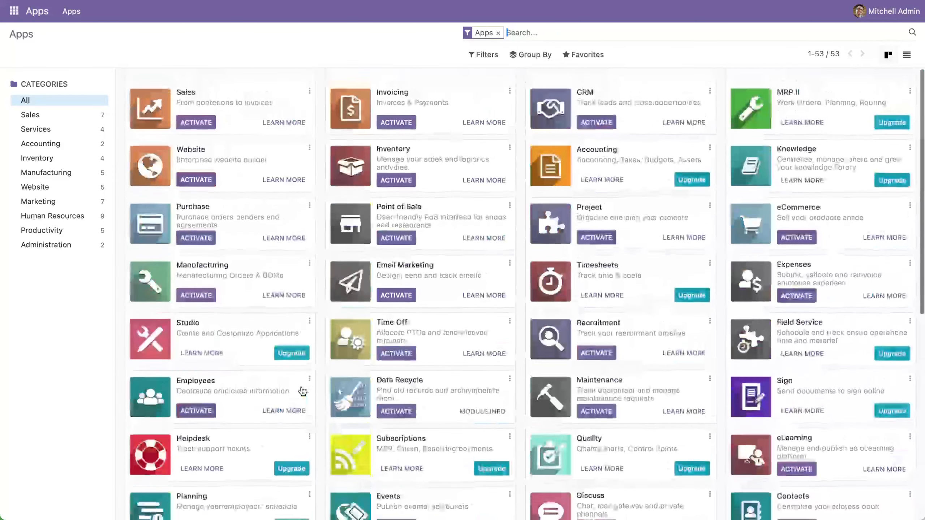
Filter the app list to installed modules to check what is active, and remove that filter again
left_click(491, 60)
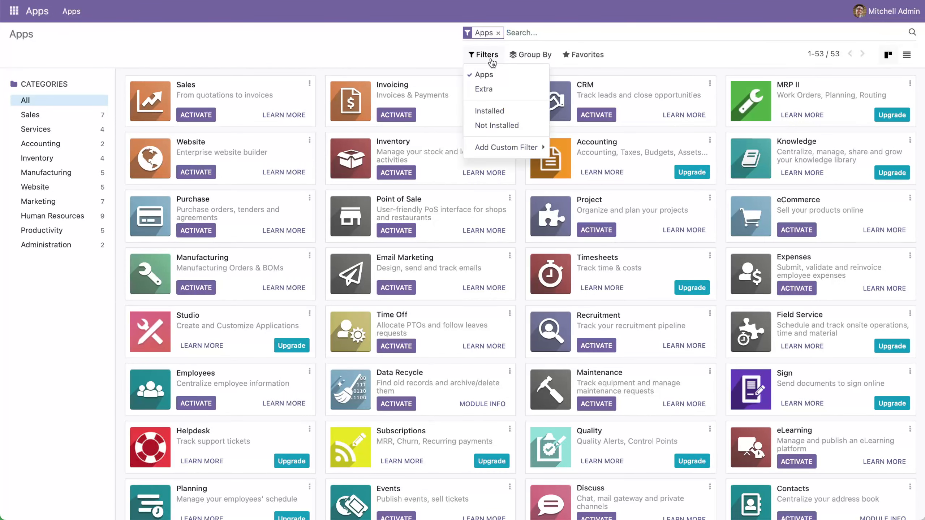
left_click(494, 114)
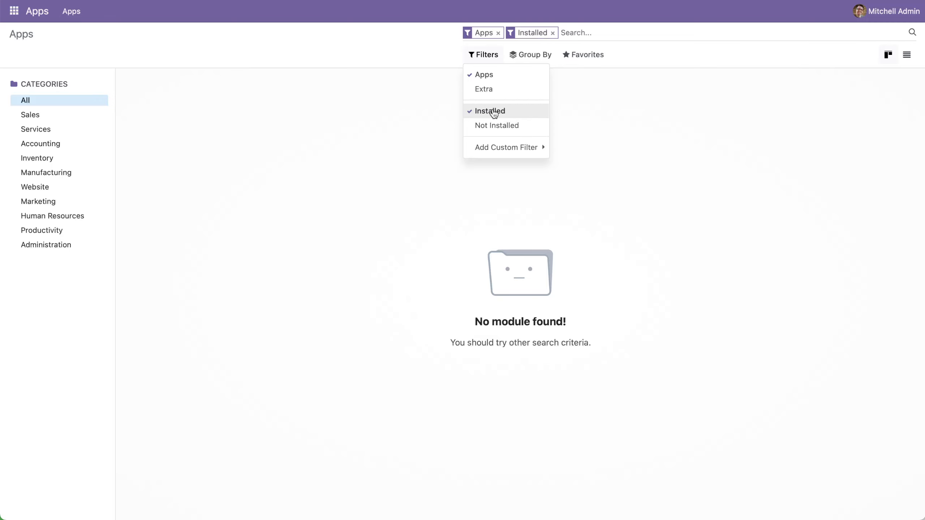
left_click(494, 114)
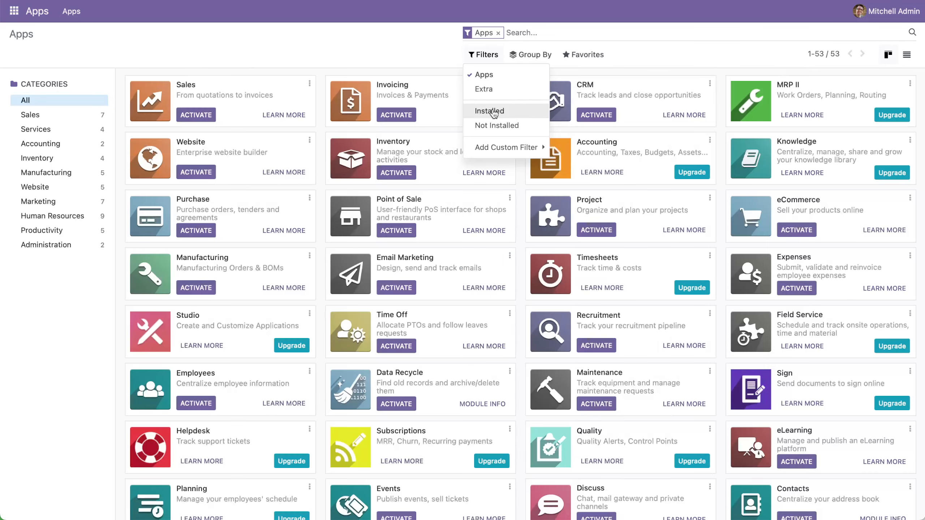
left_click(660, 34)
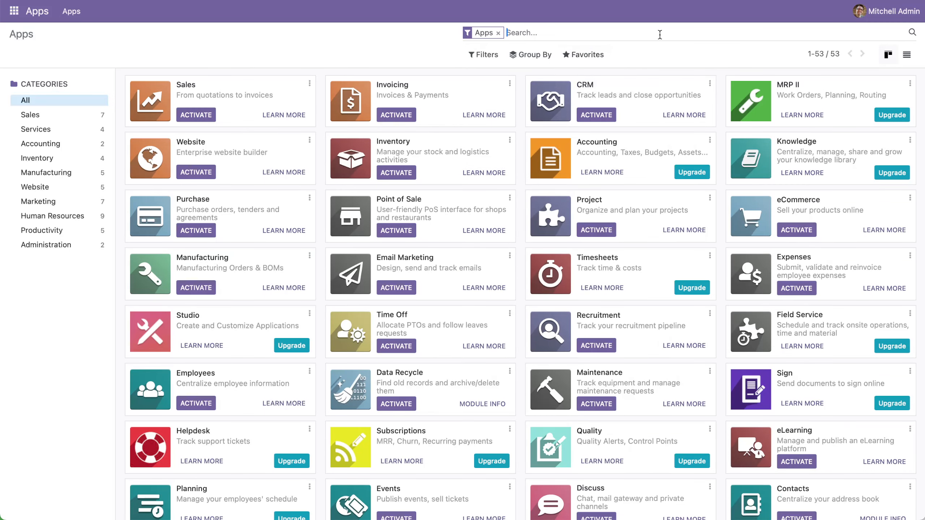
Add the Finnish / Suomi language from the user preferences and switch the interface to it
left_click(899, 21)
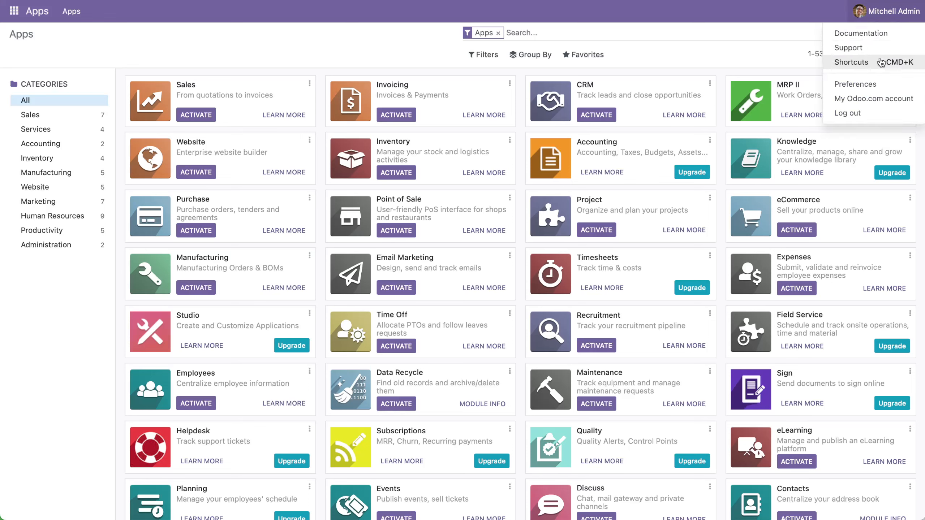
left_click(873, 80)
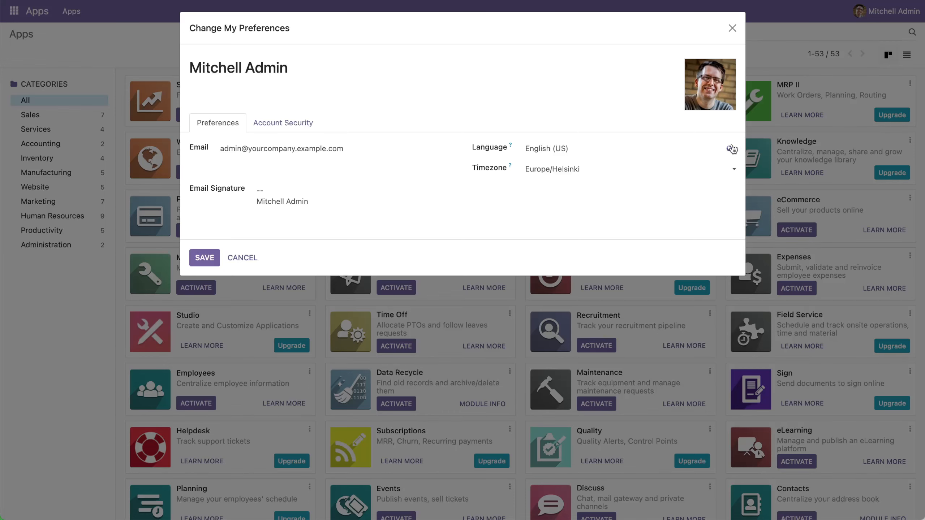
left_click(730, 148)
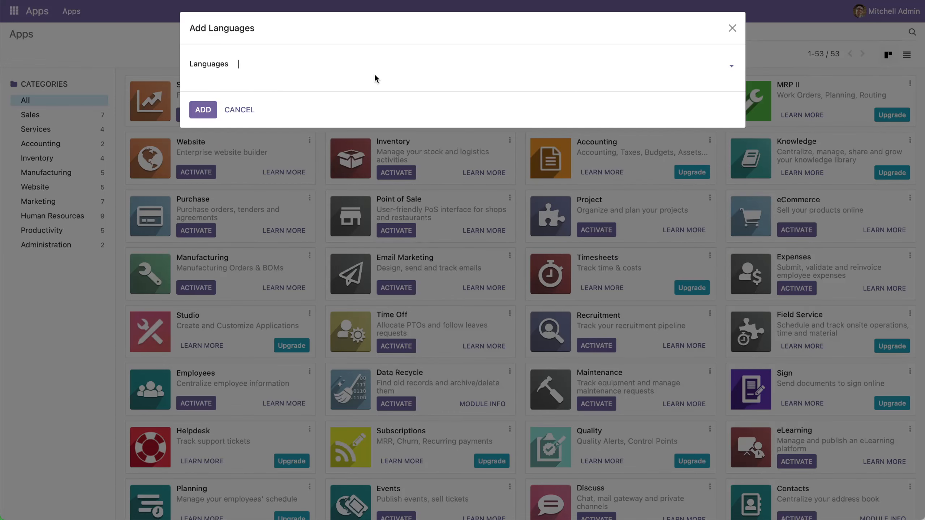
type("Fi")
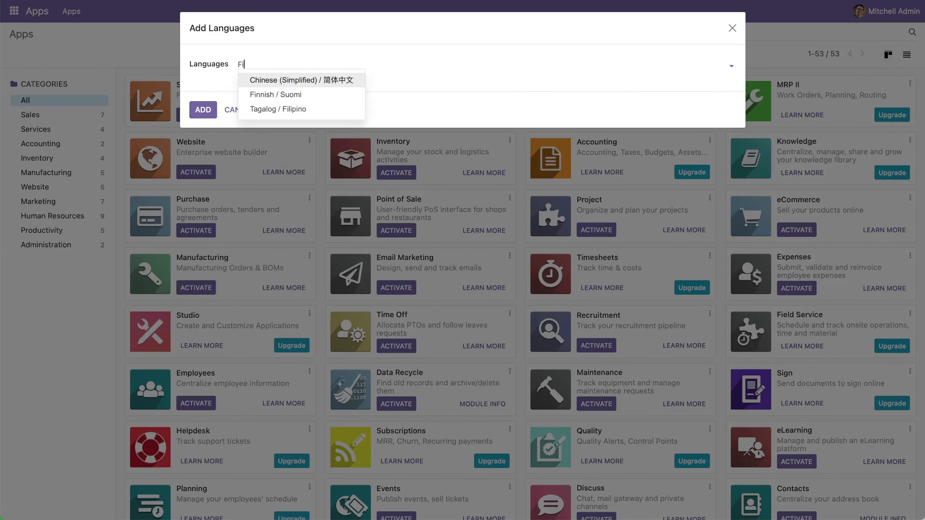
left_click(290, 95)
left_click(207, 114)
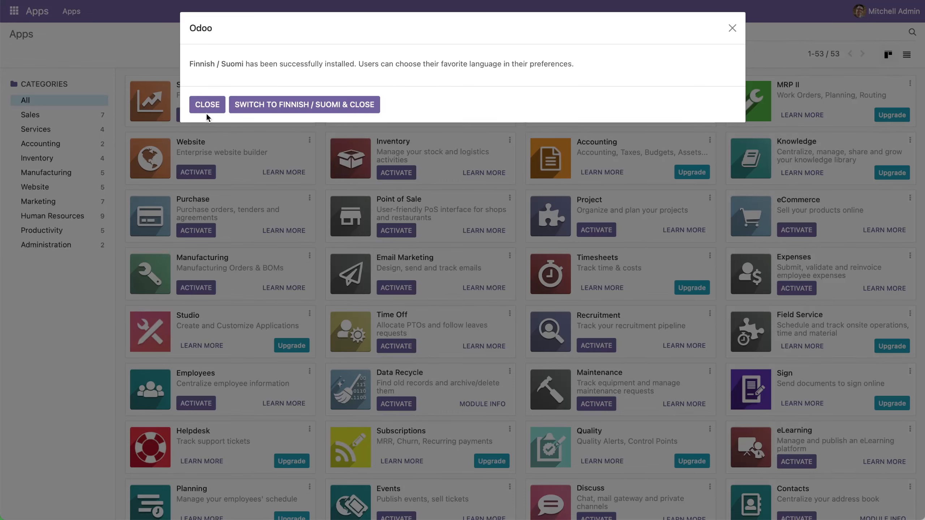
left_click(276, 100)
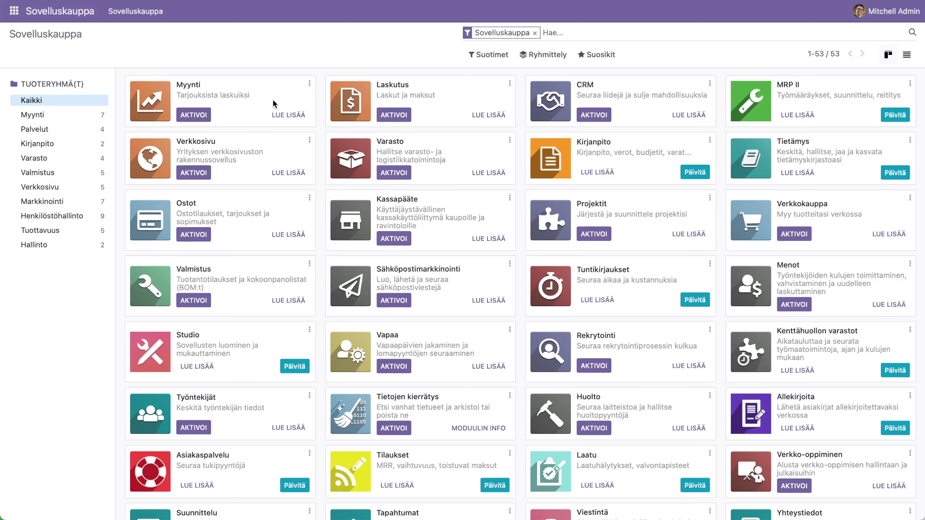
Activate the Verkkosivu app, choose blogi as the site type, skip the remaining setup questions and use the Oletusteema theme
left_click(200, 175)
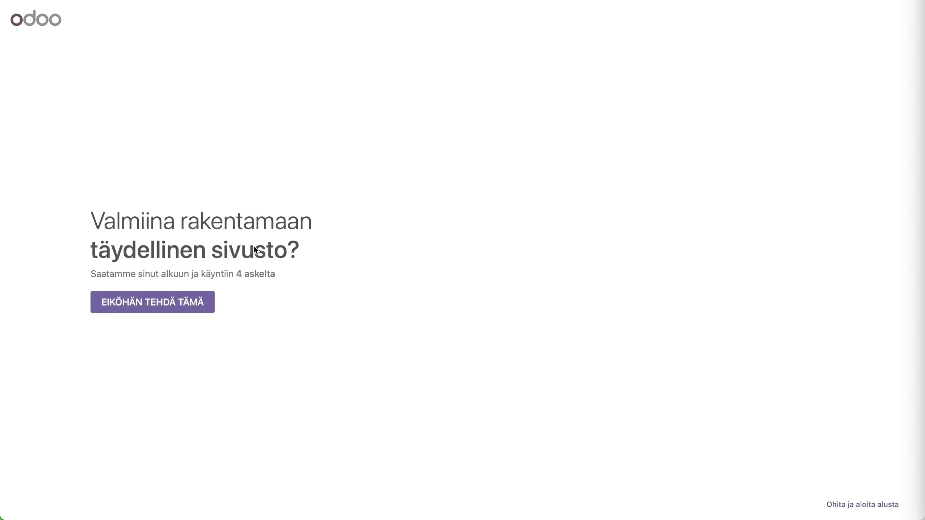
left_click(178, 304)
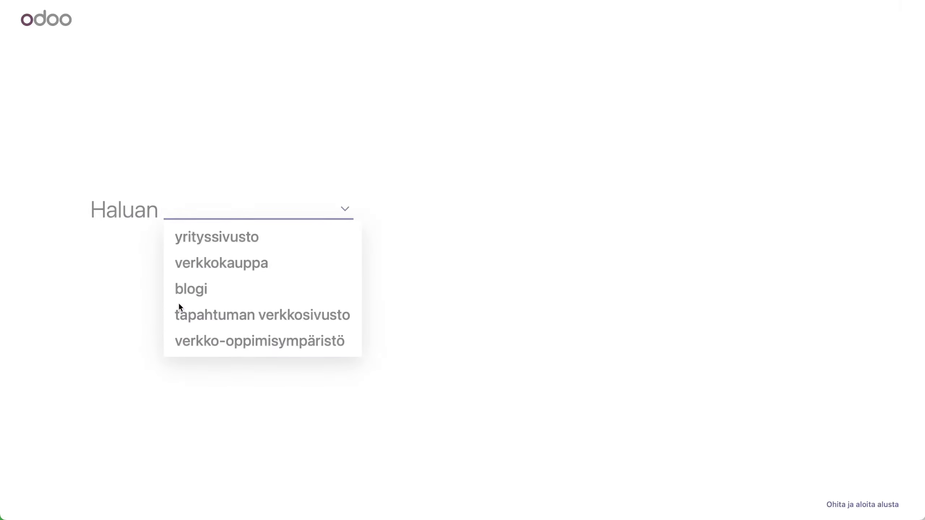
left_click(233, 290)
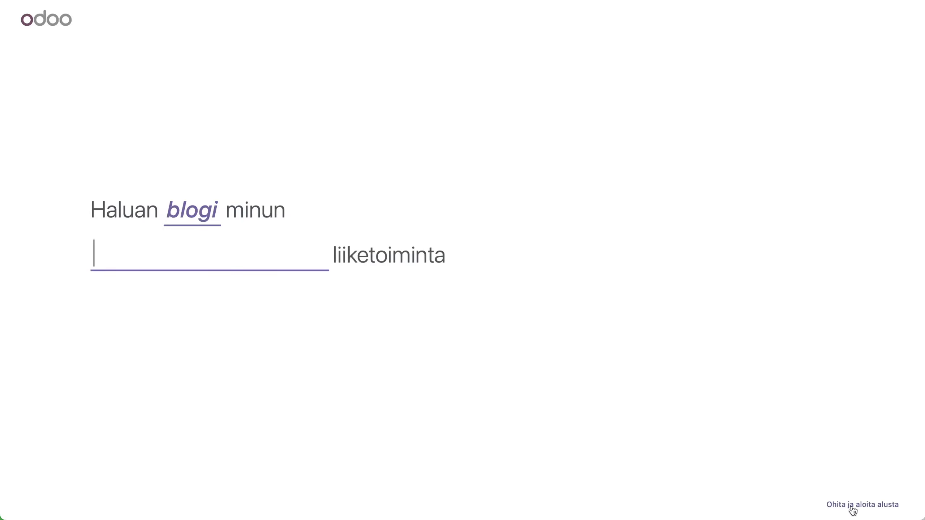
left_click(839, 506)
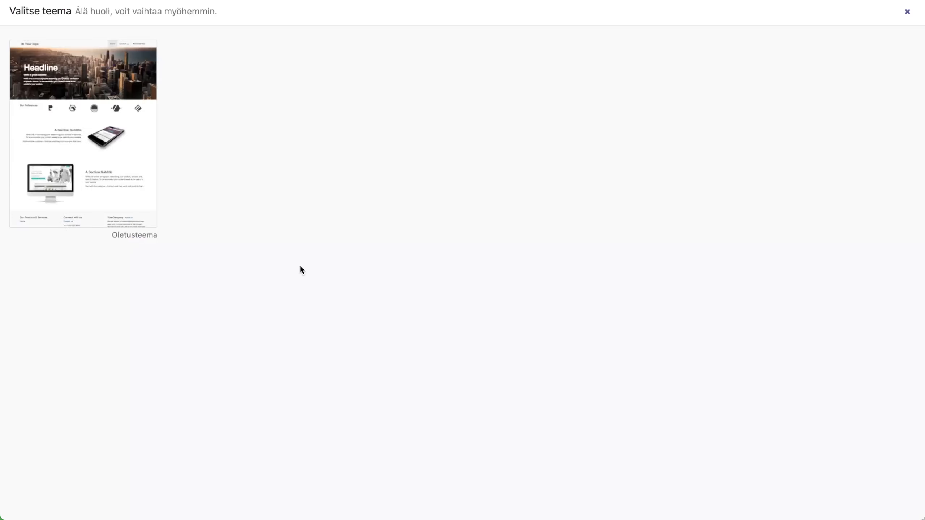
left_click(89, 126)
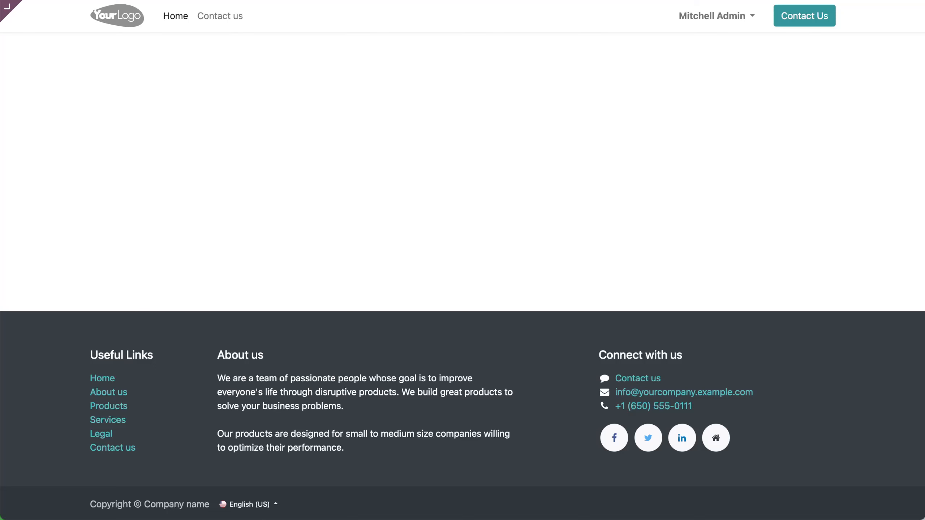
Open the website's home page for editing and set the theme colours to the blue and white palette
mouse_move(15, 8)
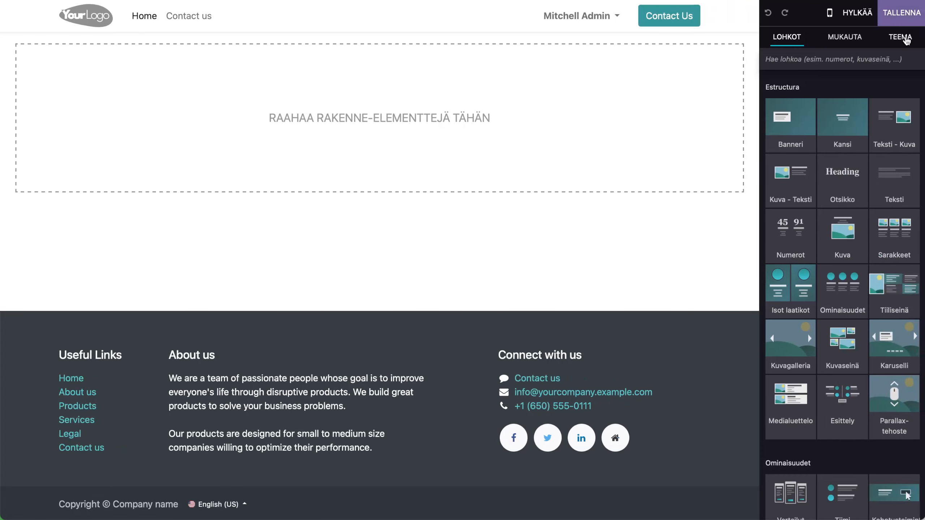
left_click(907, 40)
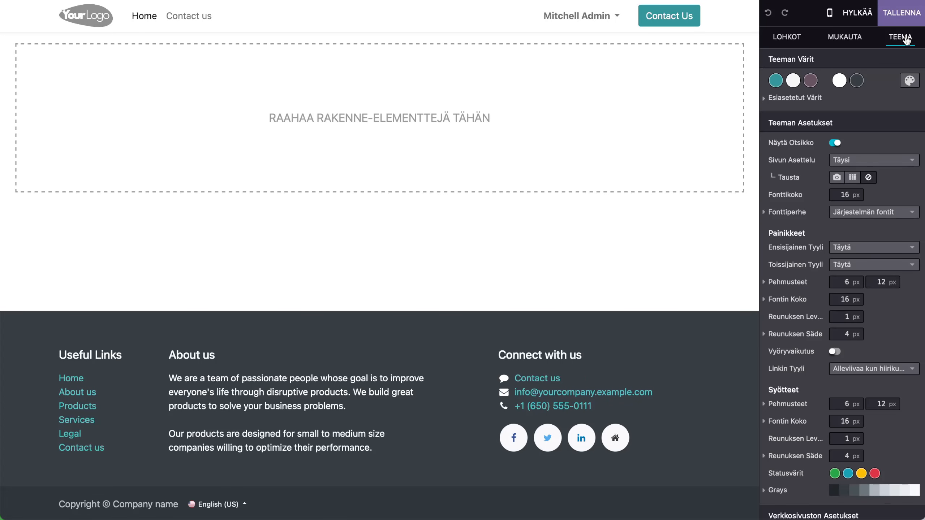
left_click(909, 82)
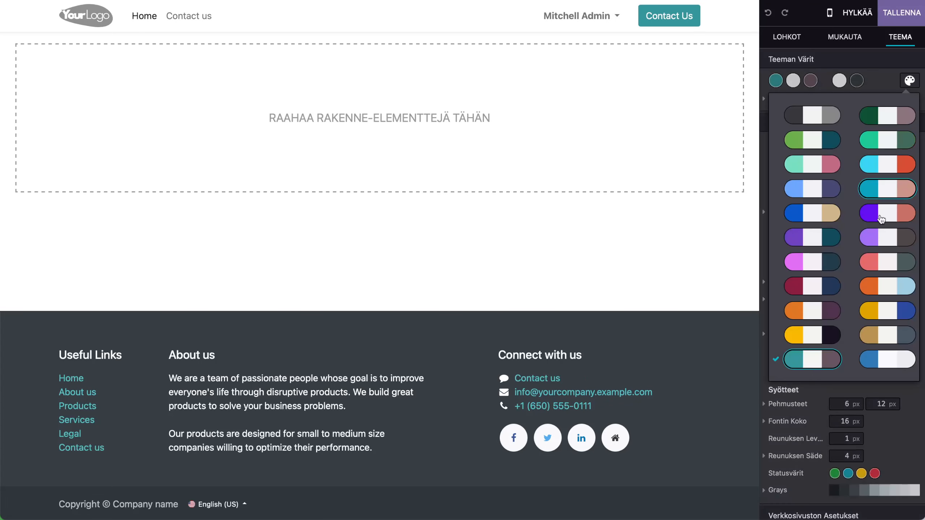
left_click(869, 359)
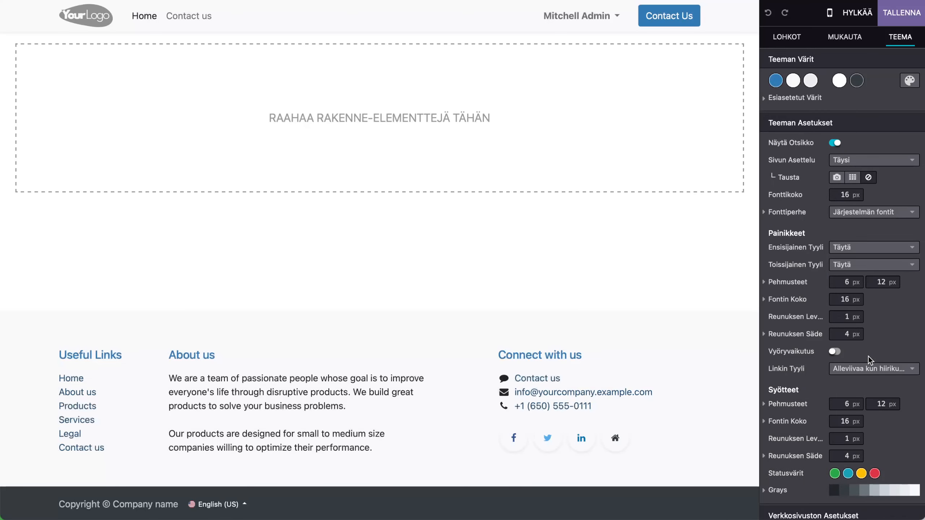
Try the orange and light blue colour palette on the theme, and return to the blue and white palette
left_click(910, 81)
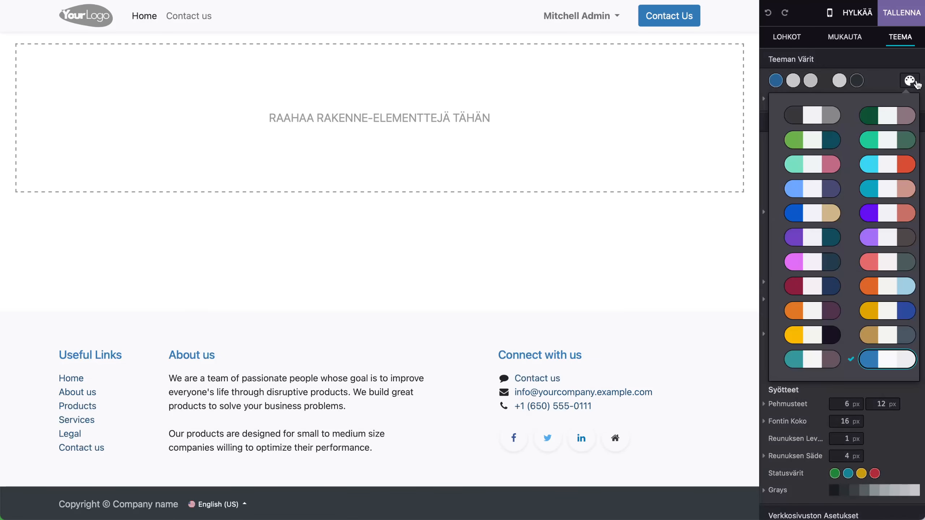
left_click(910, 296)
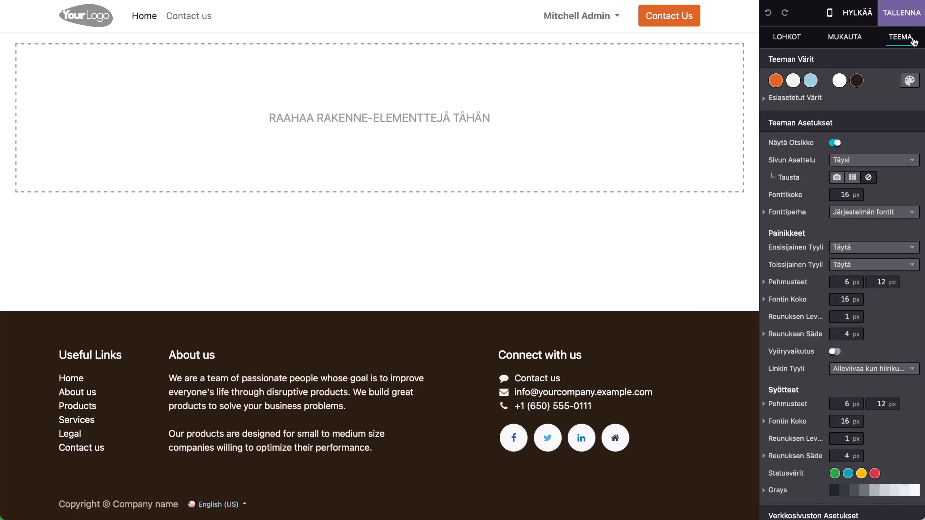
left_click(910, 81)
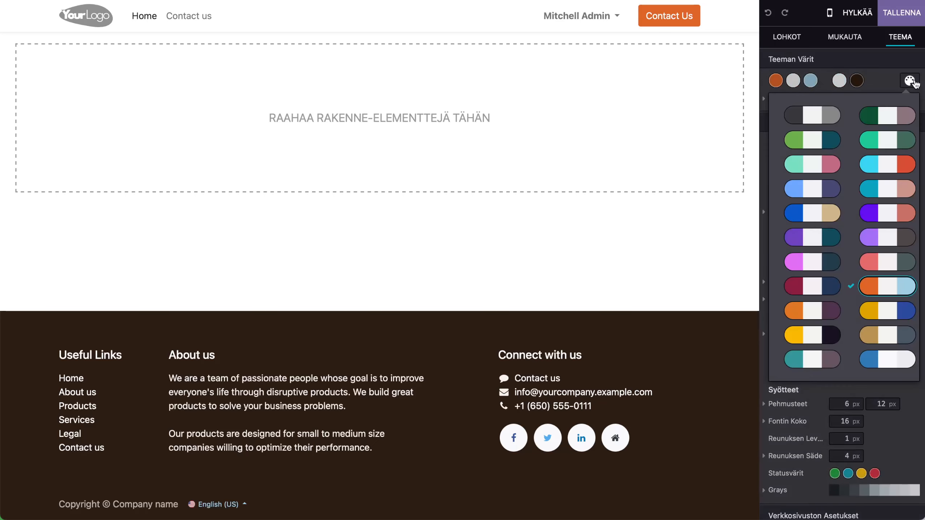
left_click(889, 365)
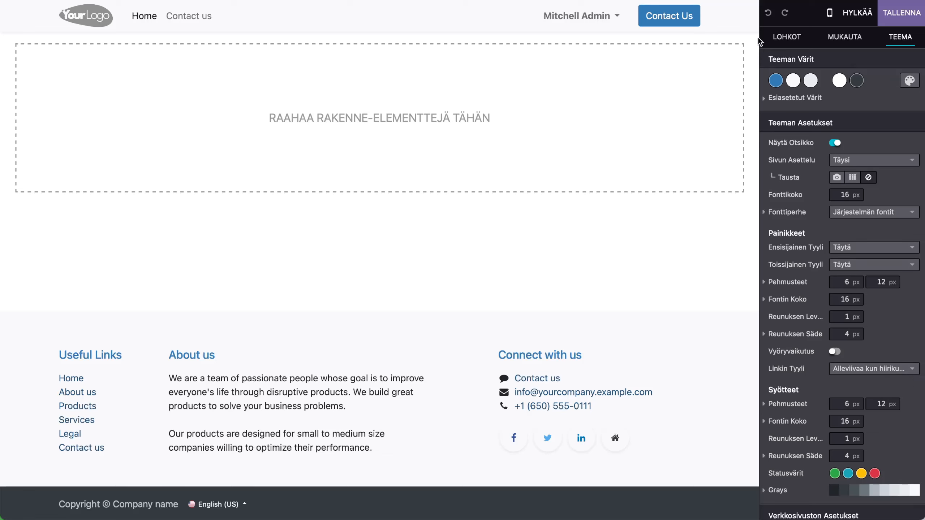
Rename the Contact us item in the header navigation as "Ota yhteyttä"
triple_click(202, 16)
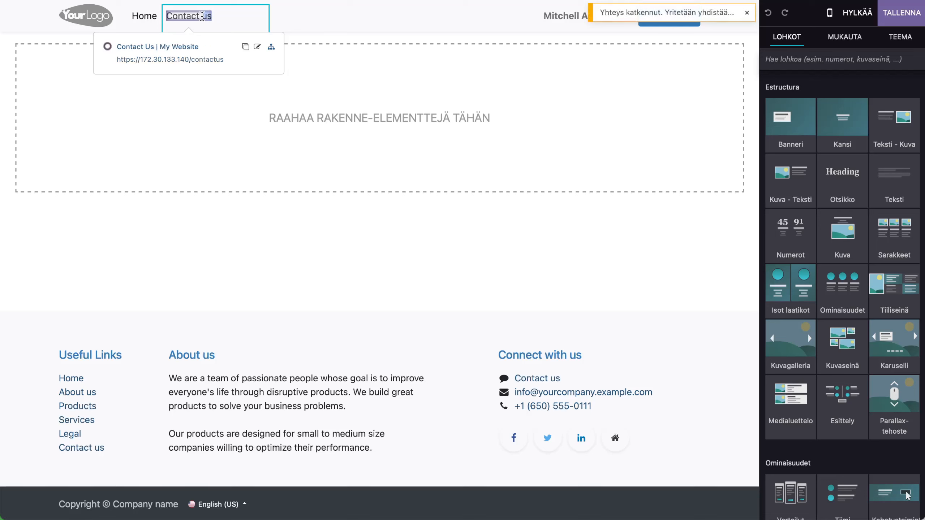
type("Ota yhteyttä")
left_click(203, 16)
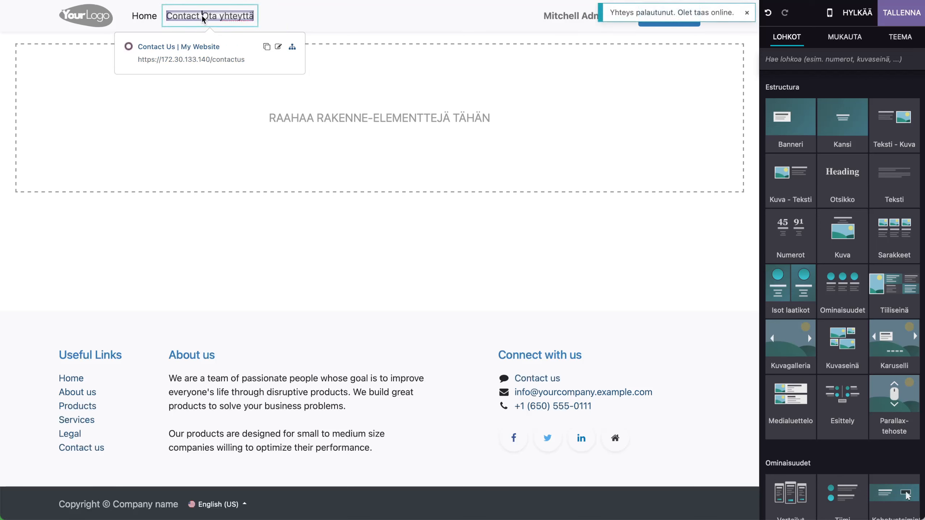
key("BackSpace")
key("BackSpace")
key("BackSpace")
key("BackSpace")
key("BackSpace")
key("BackSpace")
key("BackSpace")
key("BackSpace")
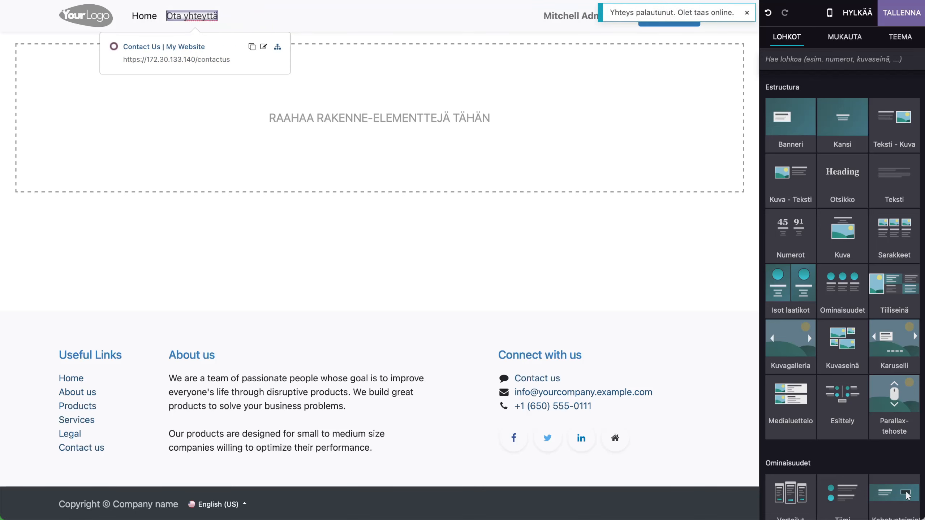
Rename the Home item in the header navigation as "Blog"
left_click(157, 19)
left_click(157, 18)
key("BackSpace")
left_click(158, 19)
key("BackSpace")
type("Blog")
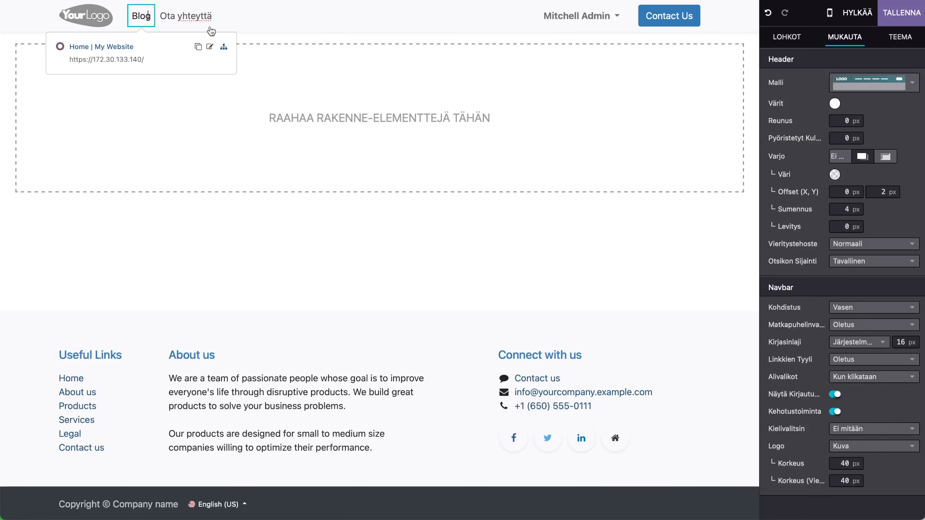
key("Return")
key("BackSpace")
Delete the Contact Us button from the page header and save the page
left_click(647, 21)
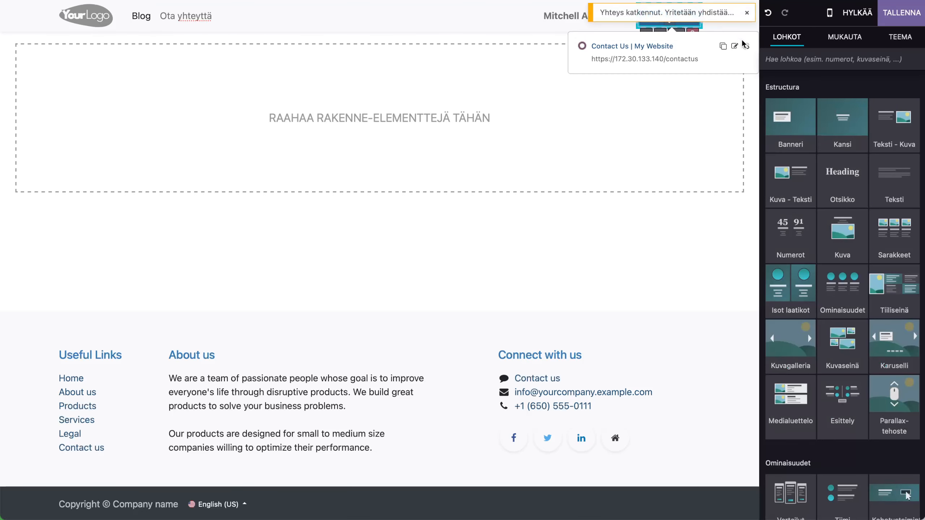
left_click(746, 47)
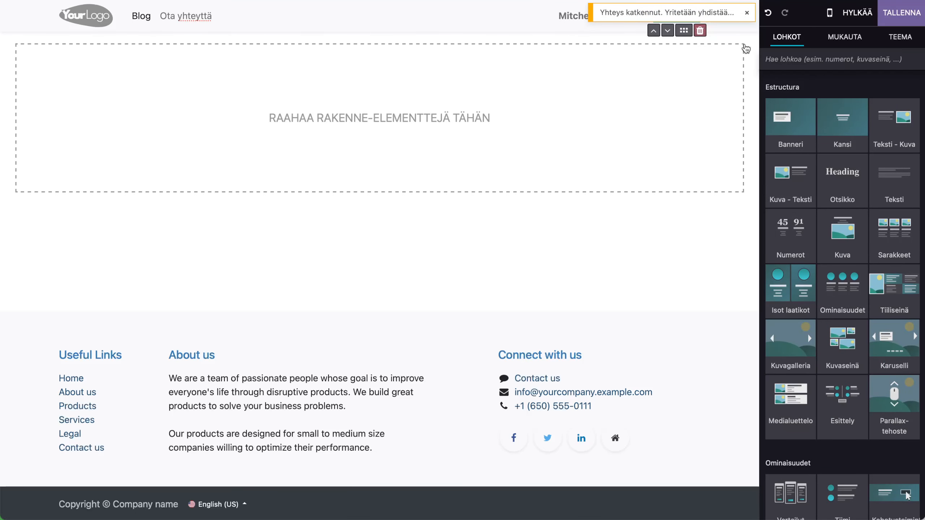
left_click(707, 29)
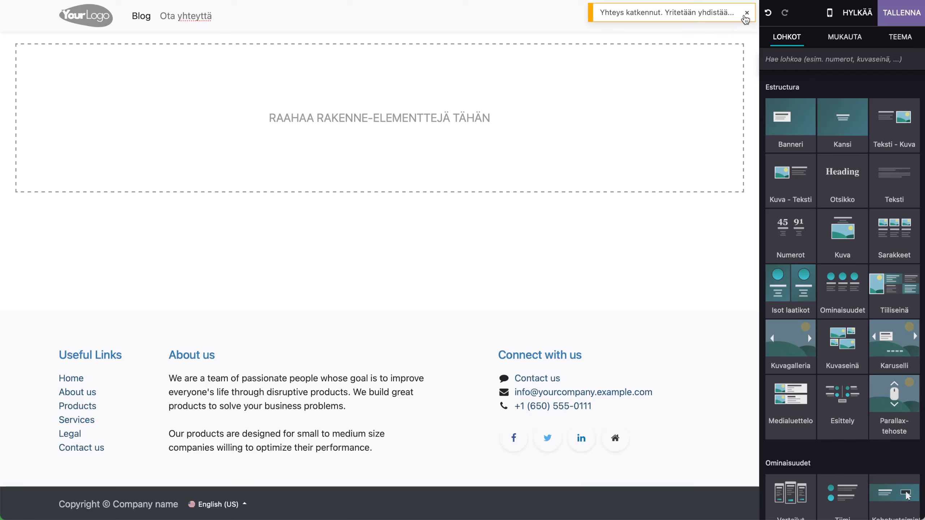
left_click(747, 15)
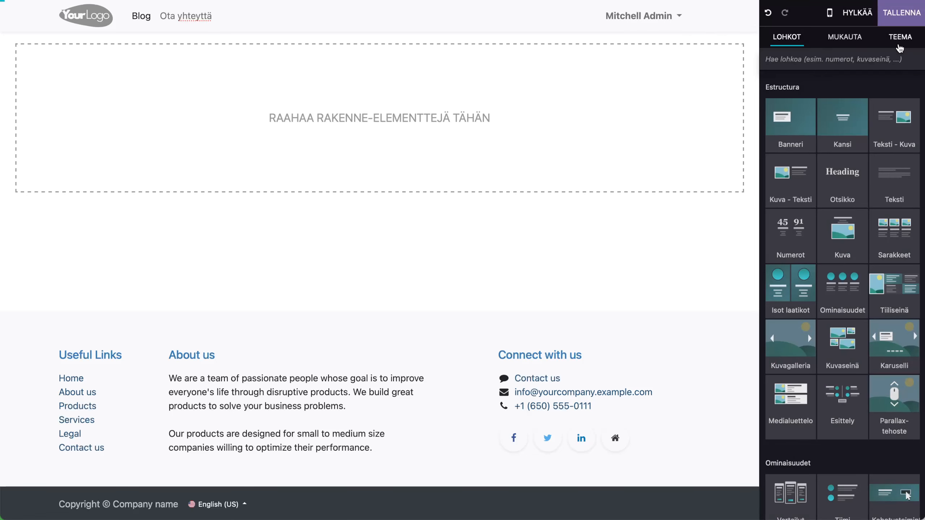
left_click(902, 44)
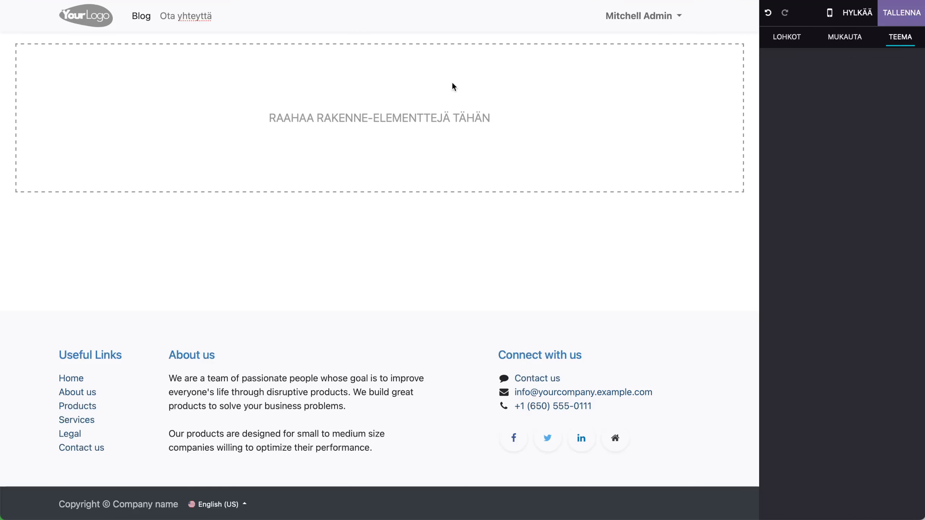
left_click(897, 17)
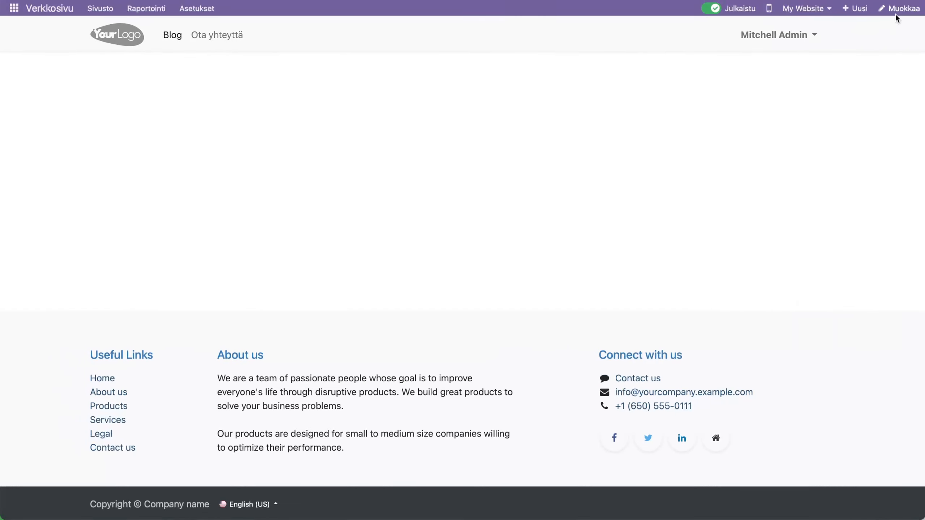
Open the blog site page for editing and set the theme's page layout (Sivun Asettelu) to Postikortti
left_click(897, 18)
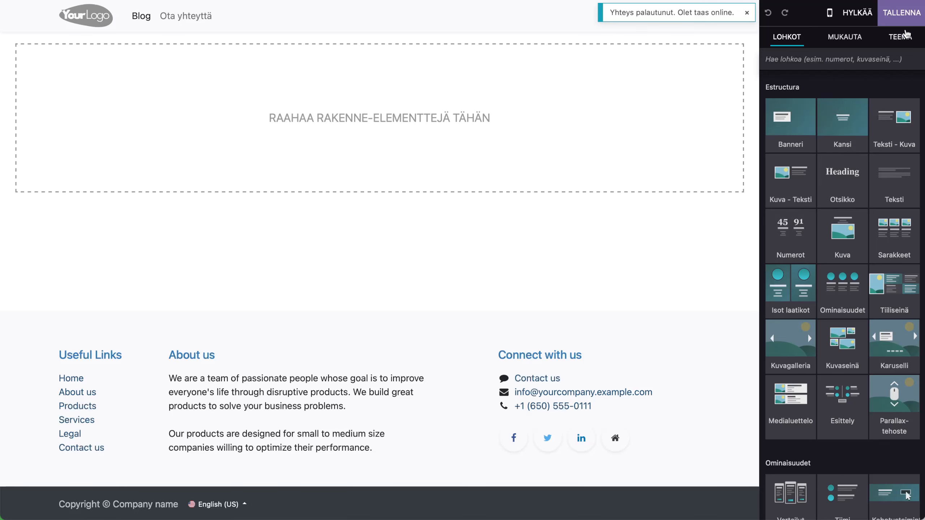
left_click(905, 36)
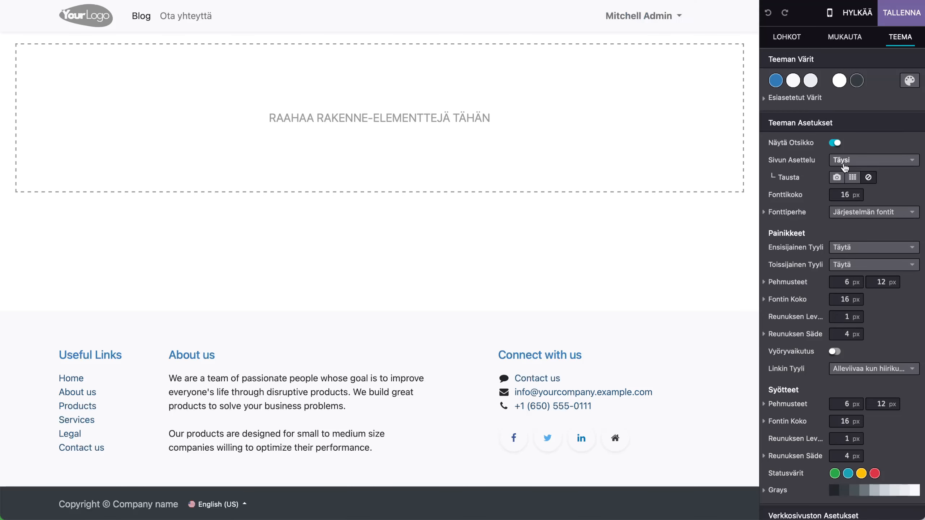
left_click(856, 163)
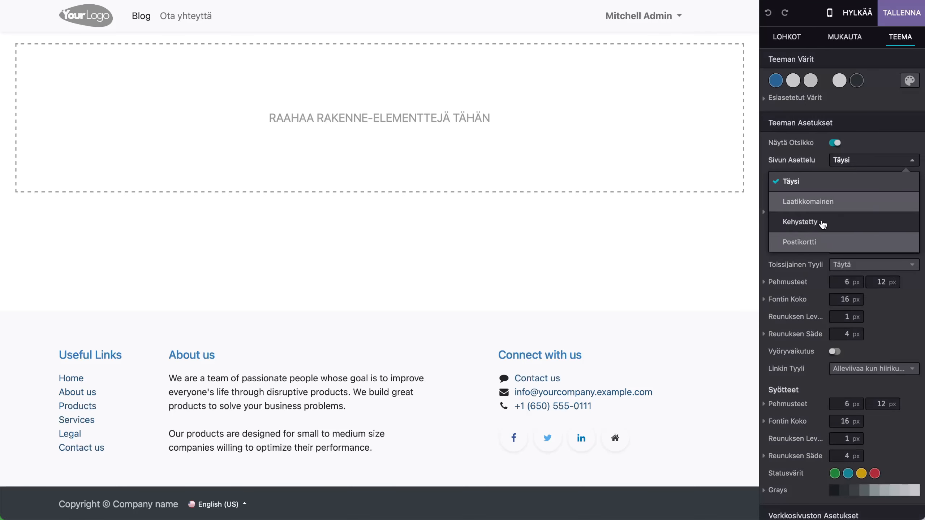
left_click(818, 234)
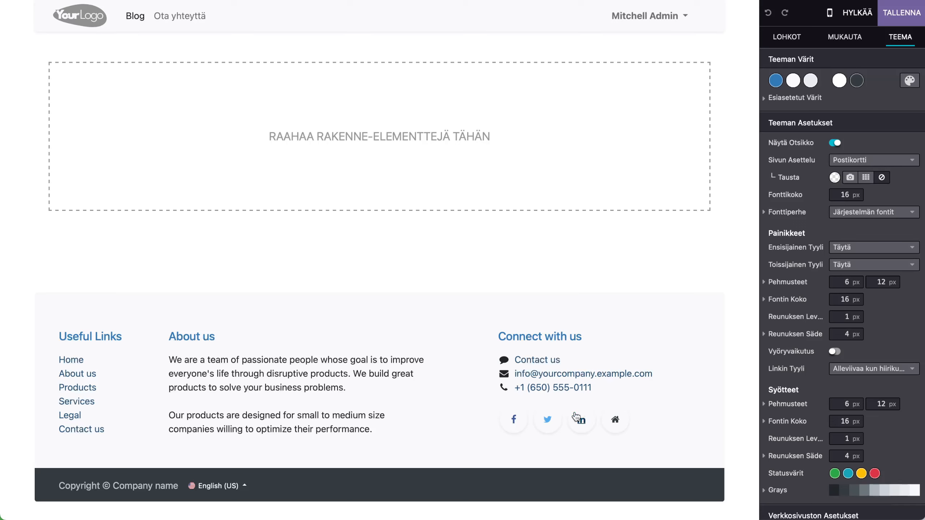
Delete the Connect with us, About us and Useful Links columns from the page footer
left_click(671, 376)
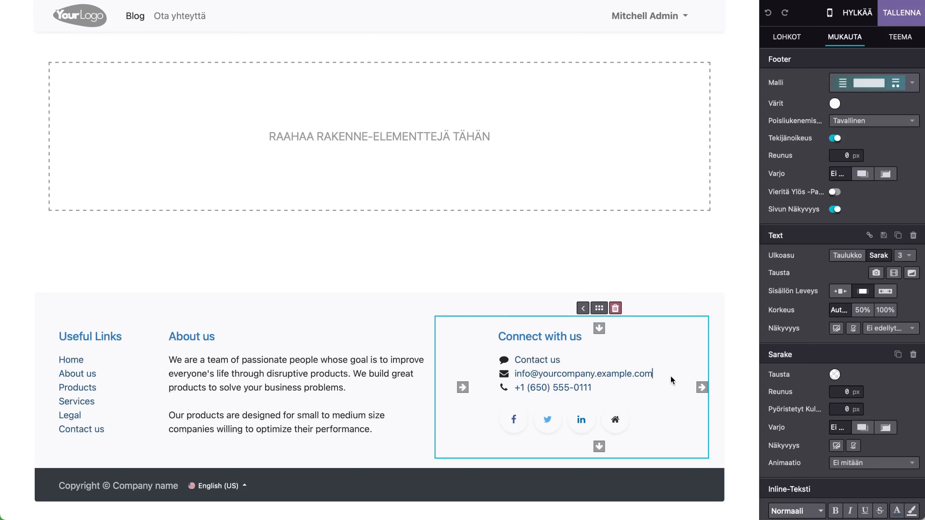
left_click(616, 309)
left_click(315, 309)
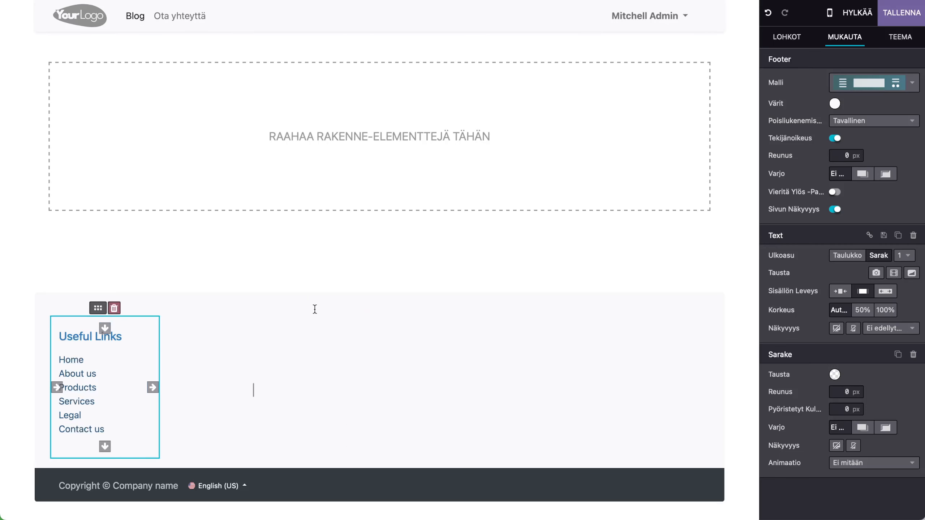
left_click(115, 309)
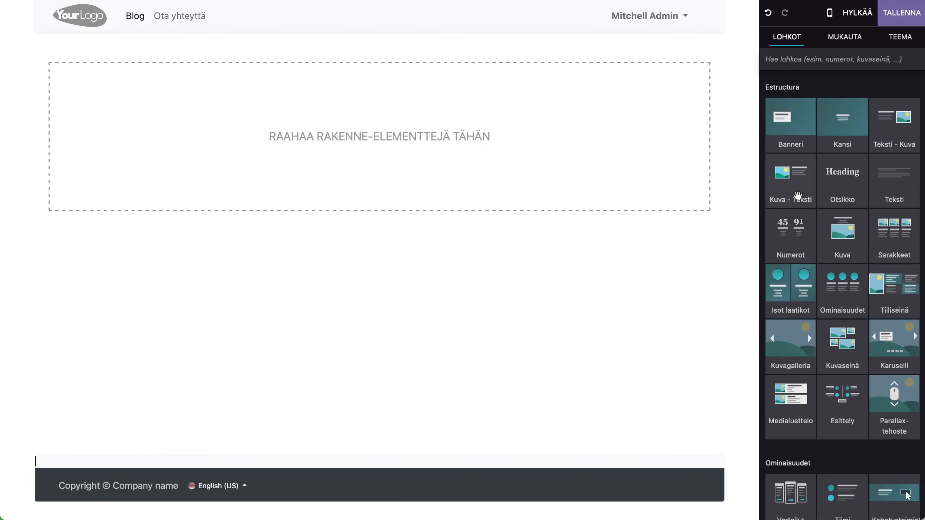
Turn off the footer's copyright bar (Tekijänoikeus)
left_click(899, 40)
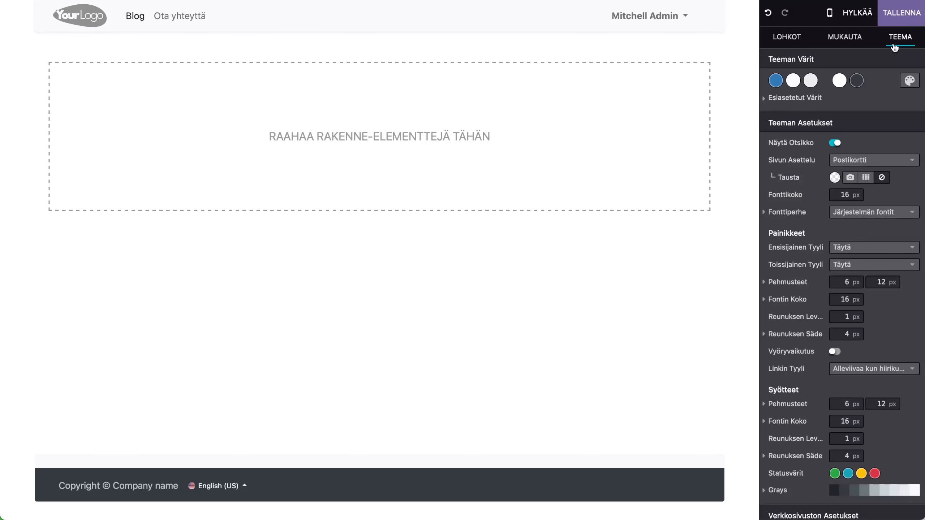
left_click(505, 490)
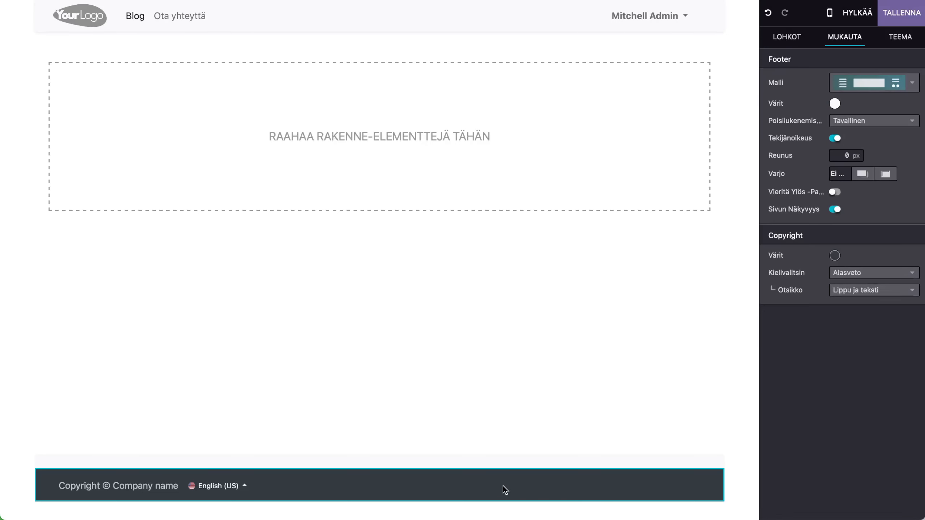
left_click(834, 138)
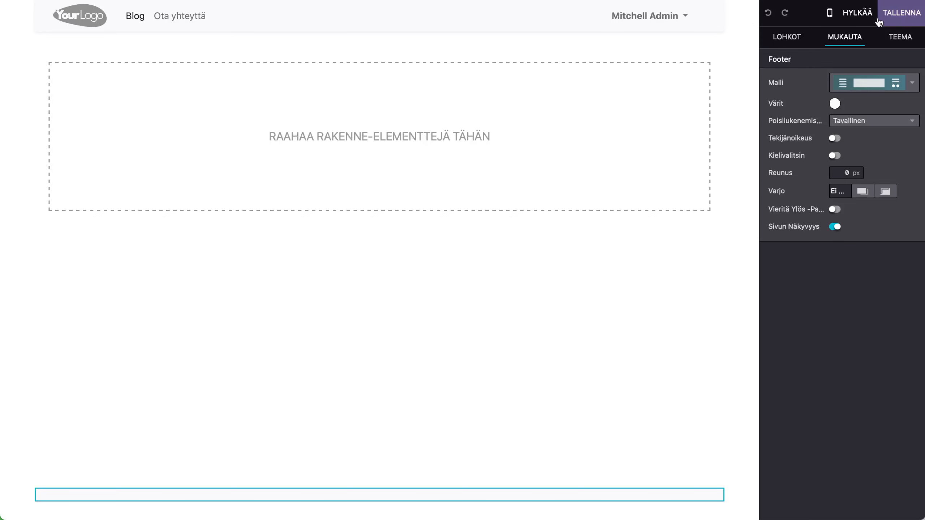
Add a Teksti block to the empty footer
left_click(777, 38)
left_click_drag(892, 176, 402, 466)
left_click_drag(372, 516, 373, 512)
Replace the footer text block's placeholder paragraphs with "Copyright by @"
left_click_drag(560, 464, 103, 398)
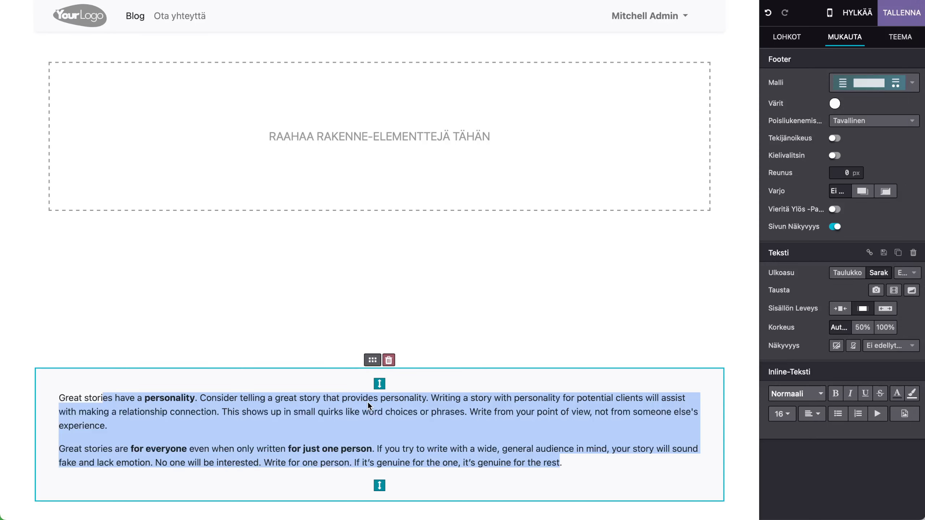
key("BackSpace")
key("BackSpace")
key("BackSpace")
key("BackSpace")
key("BackSpace")
key("BackSpace")
key("BackSpace")
key("BackSpace")
key("BackSpace")
key("BackSpace")
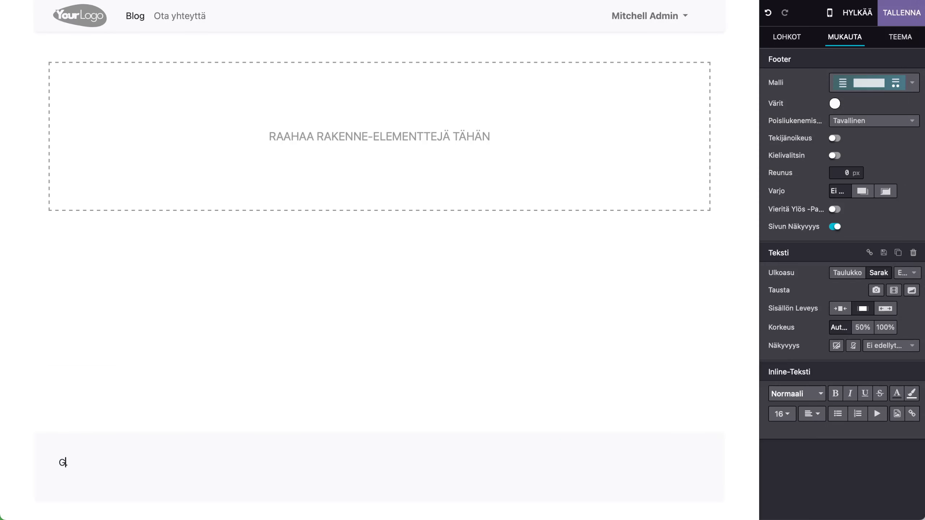
key("BackSpace")
type("Copyright by @")
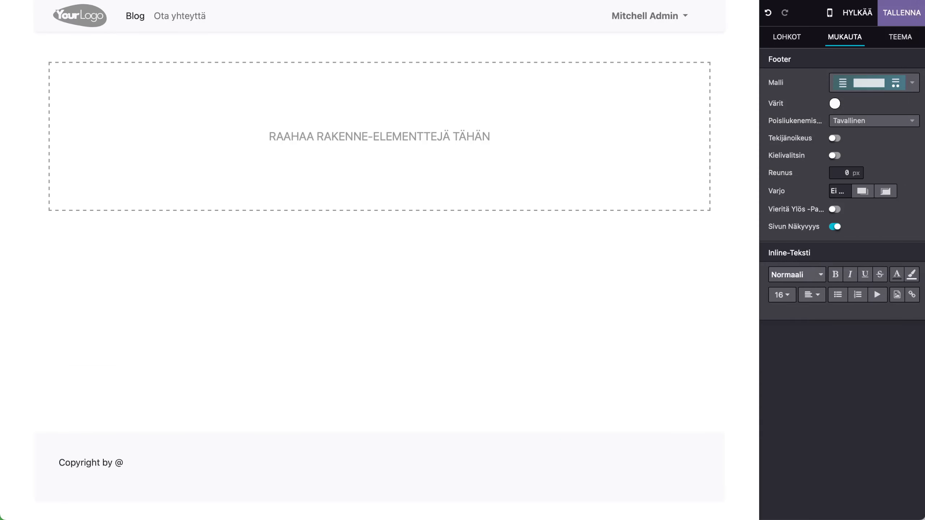
left_click(368, 403)
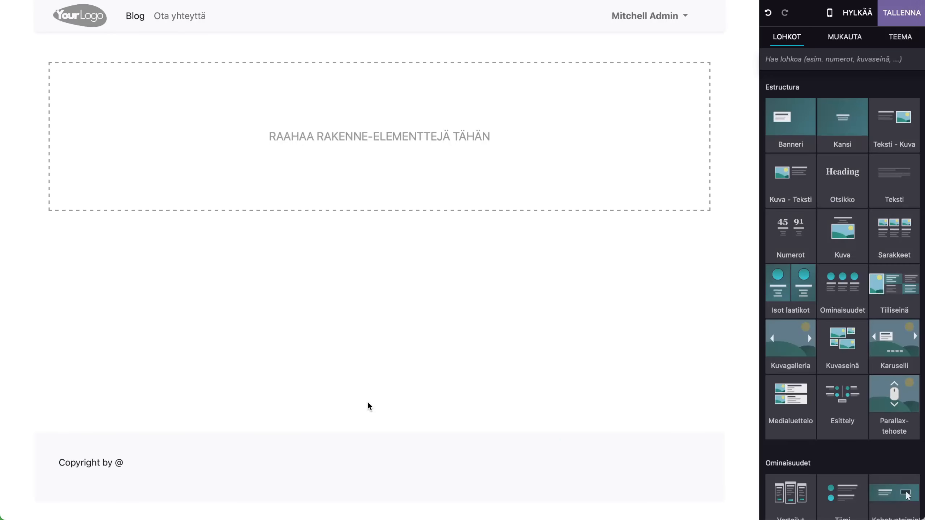
Centre-align the "Copyright by @" line in the footer
triple_click(157, 461)
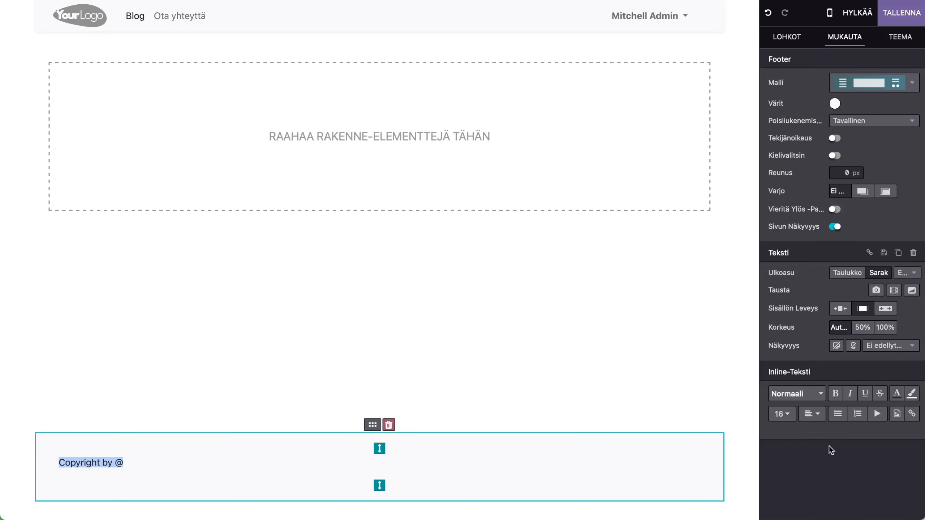
left_click(813, 414)
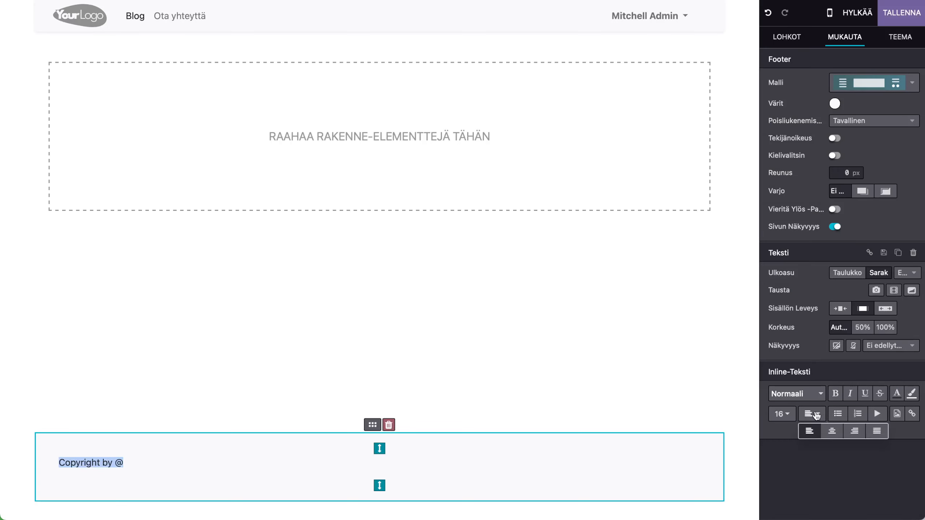
left_click(834, 432)
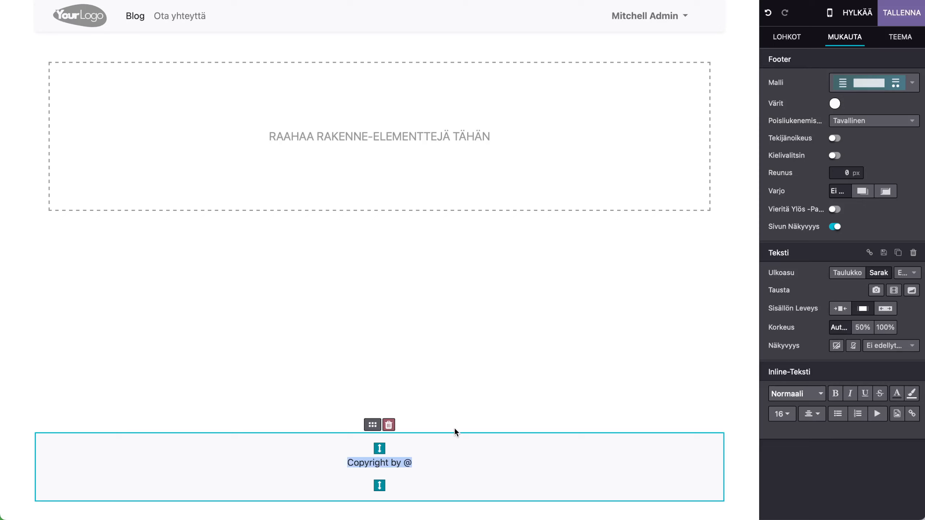
Reduce the spacing above and below the copyright text to make the footer block a narrow strip
left_click_drag(374, 451, 375, 432)
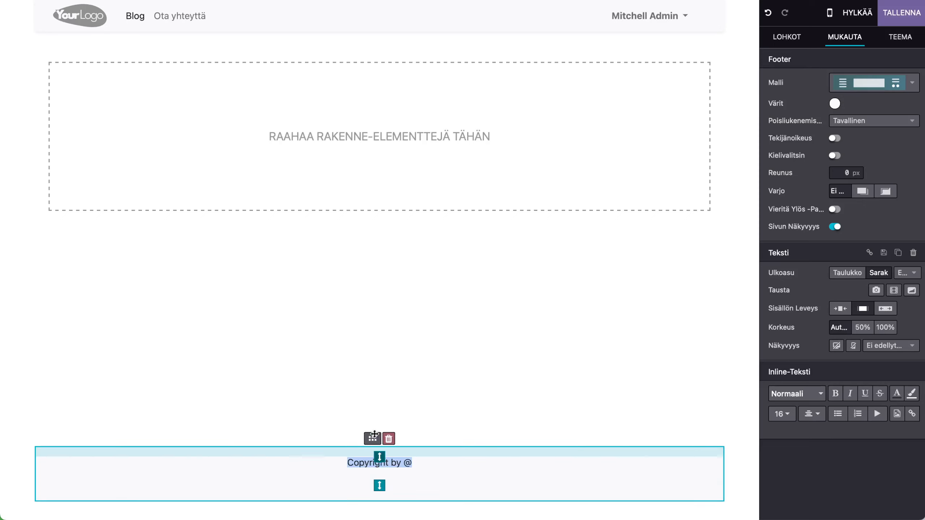
left_click_drag(381, 486, 386, 466)
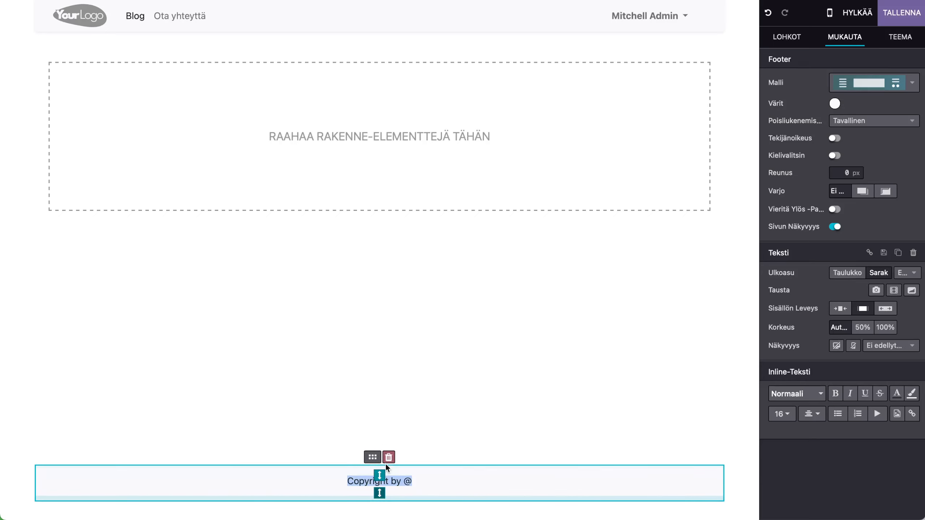
left_click_drag(379, 473, 378, 494)
left_click(472, 442)
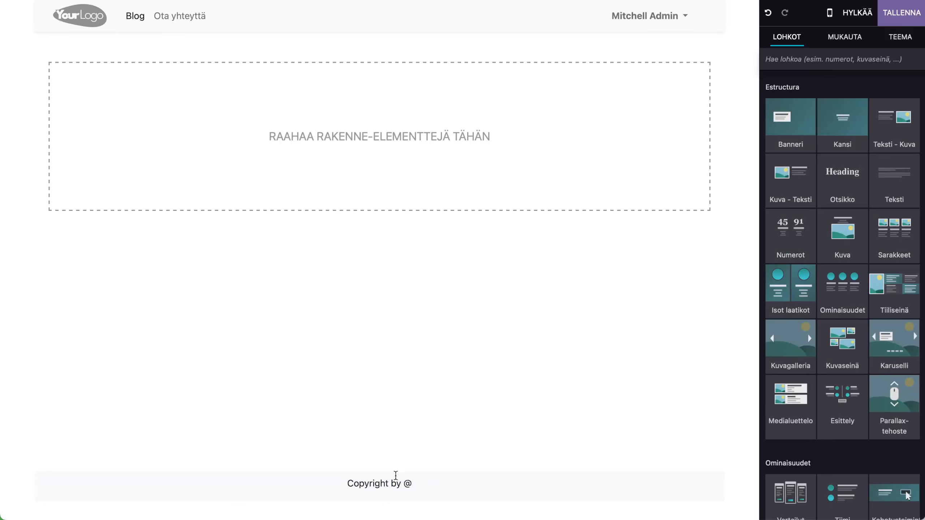
left_click(385, 486)
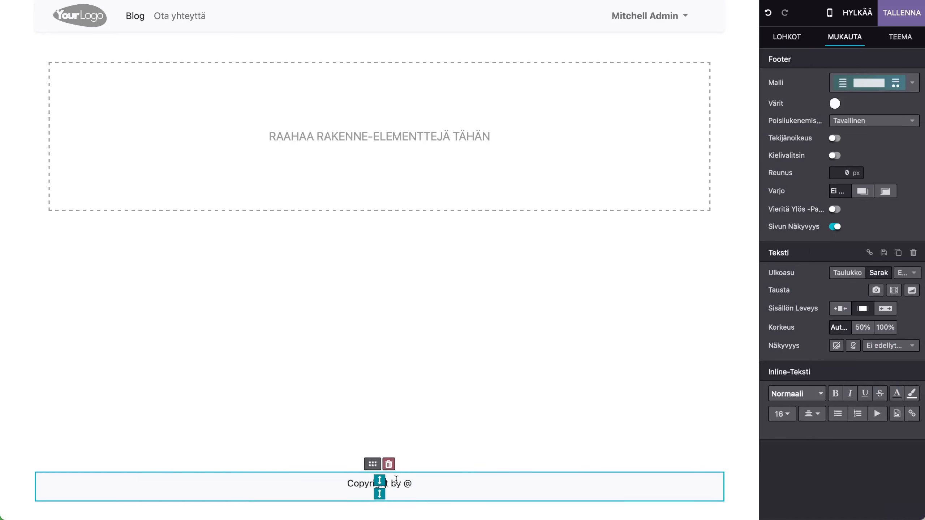
mouse_move(382, 481)
left_mouse_down()
mouse_move(380, 490)
mouse_move(382, 477)
left_mouse_up()
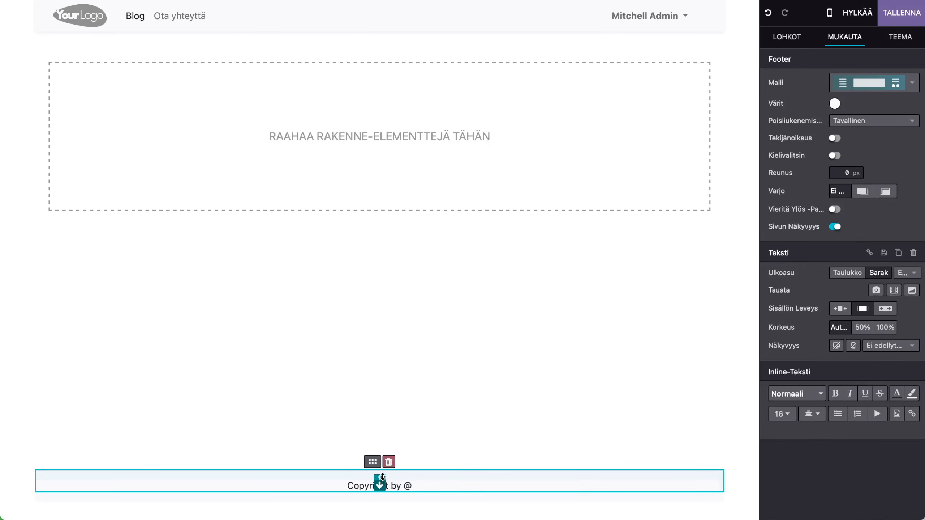